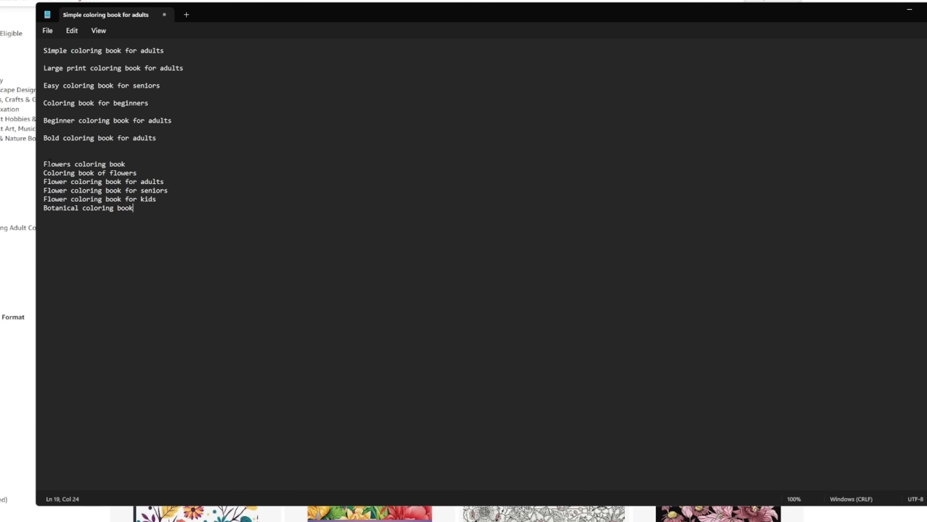
Compare the flower coloring book keywords for adults, seniors and kids in the keyword list, and select the adults one
triple_click(44, 183)
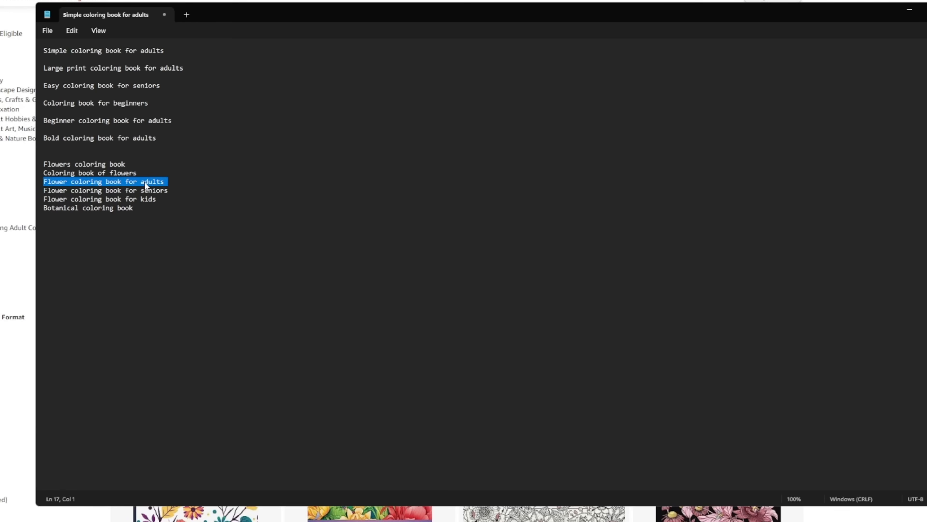
left_click_drag(167, 190, 51, 191)
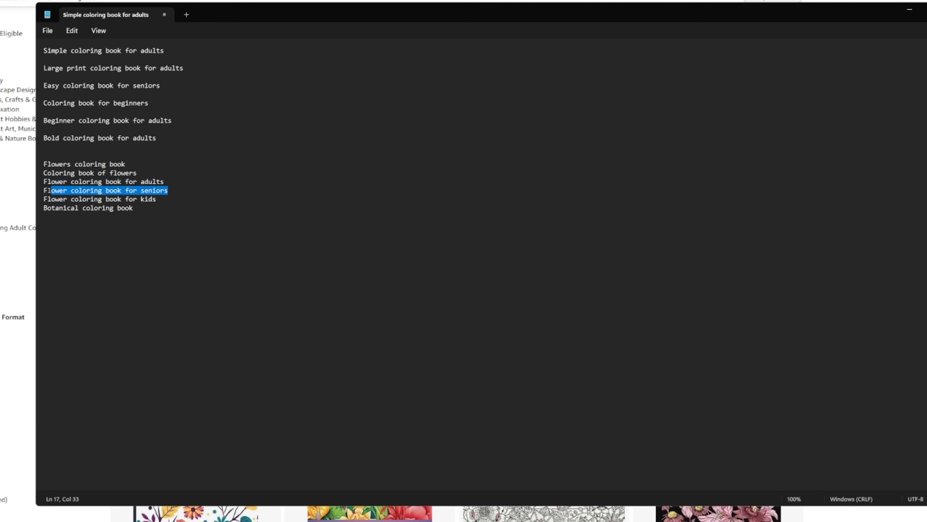
left_click_drag(167, 200, 48, 199)
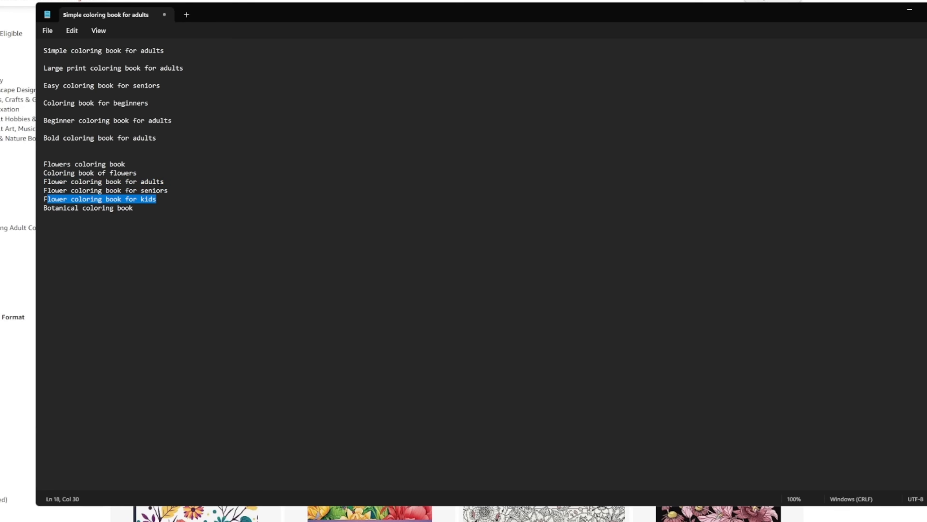
left_click_drag(165, 182, 51, 181)
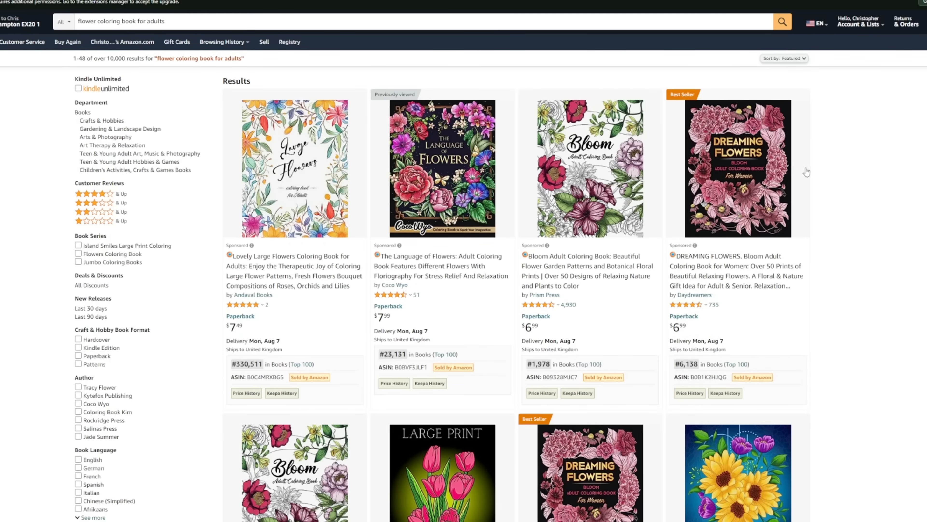
Examine the covers, prices, review counts and sales ranks of the adult flower coloring books through the More results section
mouse_move(744, 226)
scroll(847, 180, "down", 2)
scroll(847, 180, "down", 6)
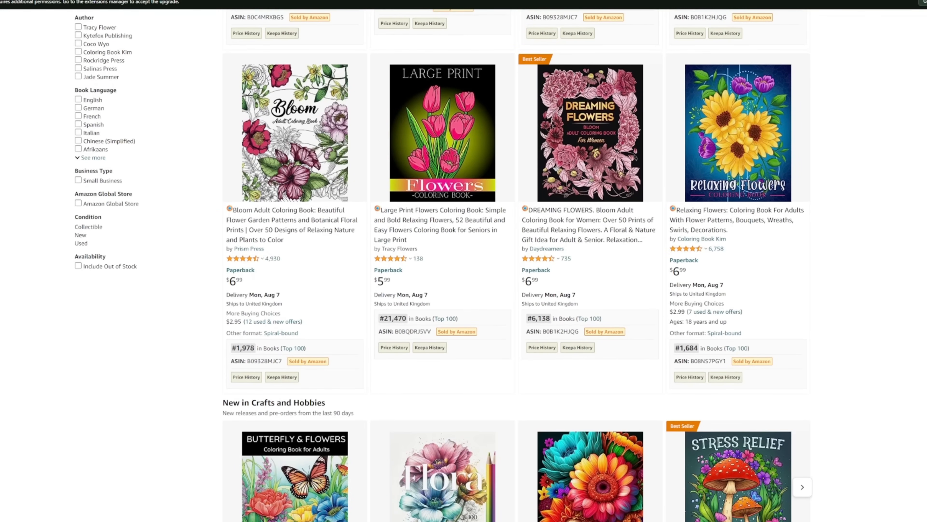
scroll(516, 265, "down", 1)
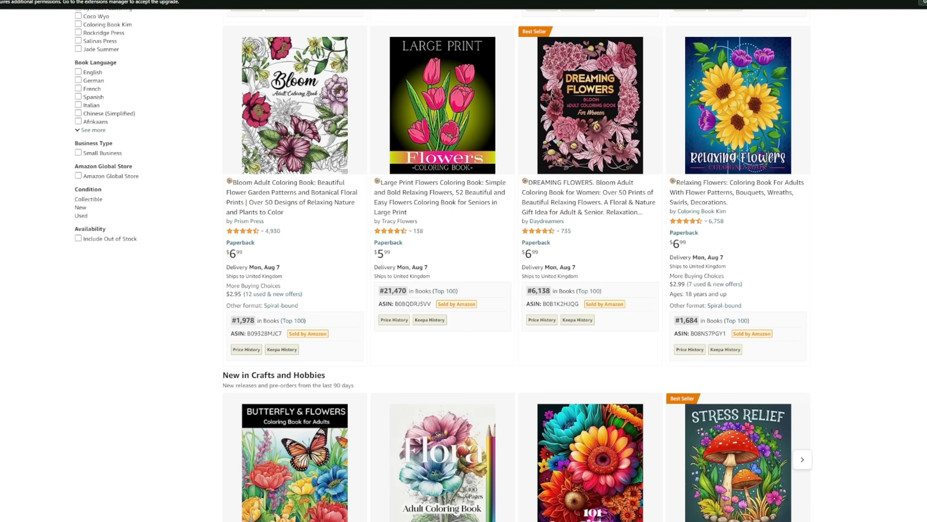
scroll(511, 263, "down", 5)
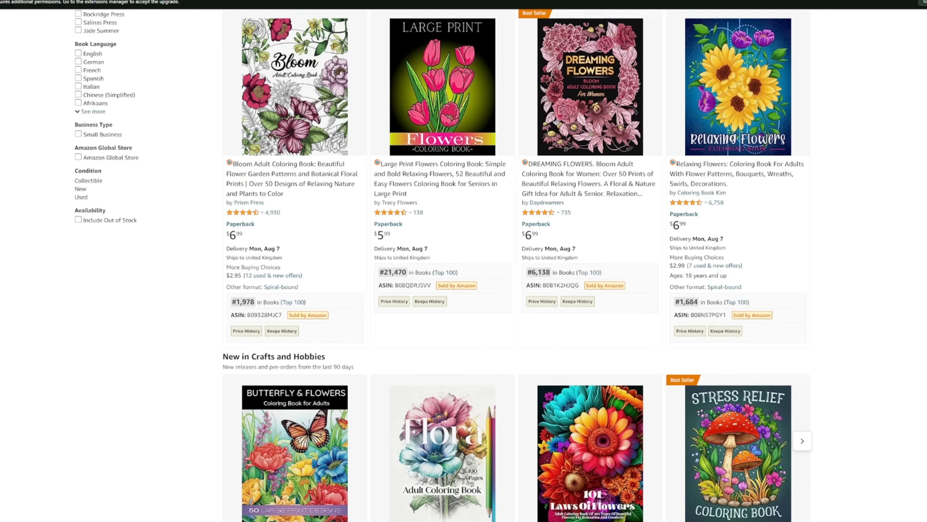
scroll(511, 263, "down", 5)
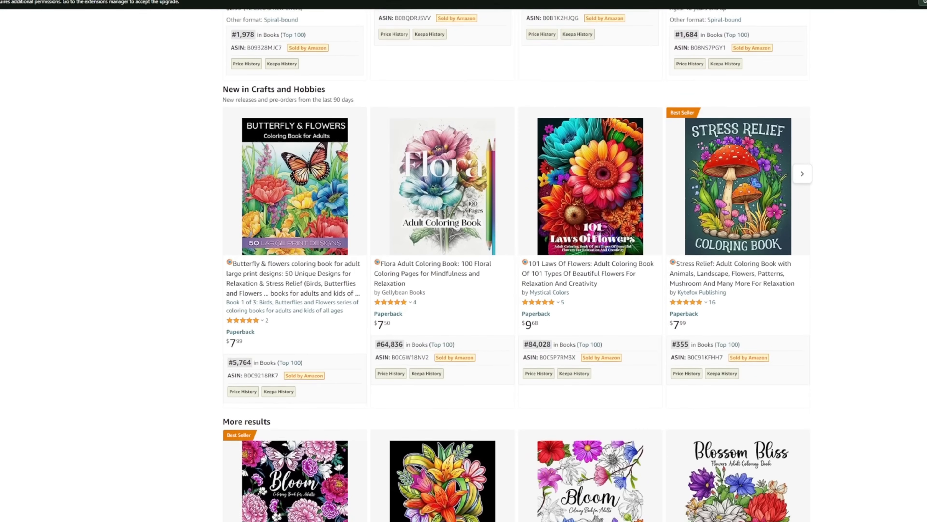
scroll(511, 263, "down", 5)
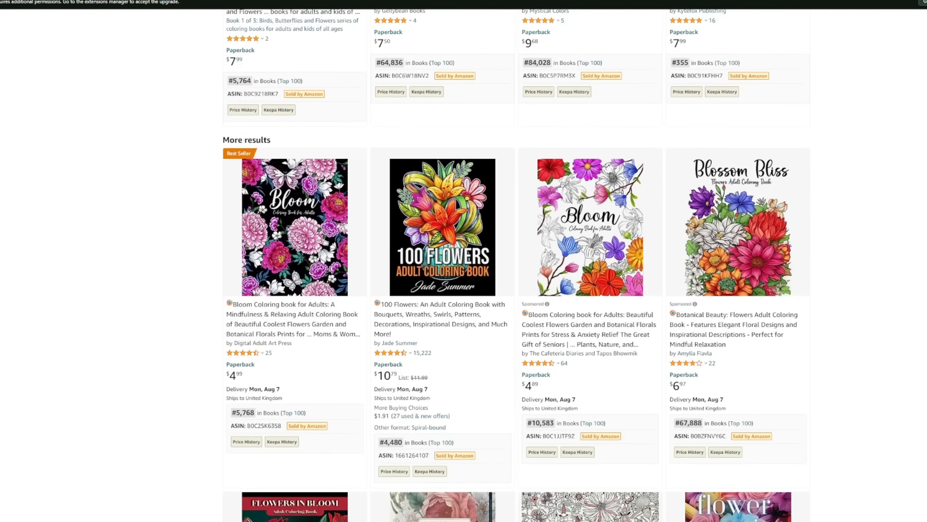
scroll(511, 263, "down", 5)
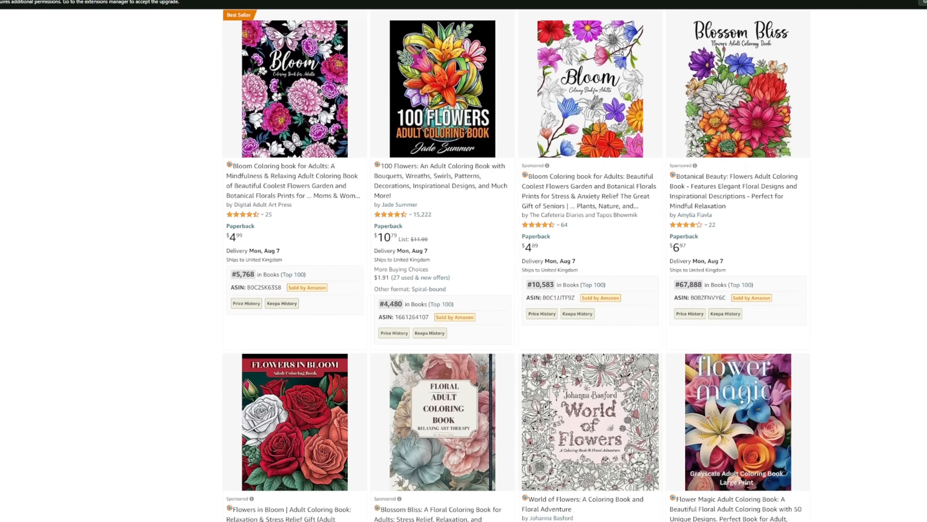
scroll(511, 263, "down", 1)
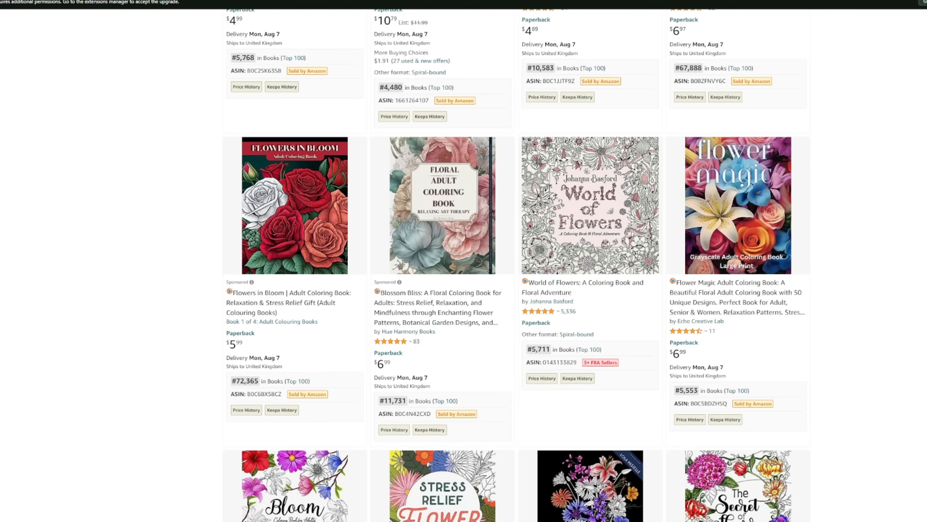
scroll(517, 265, "up", 3)
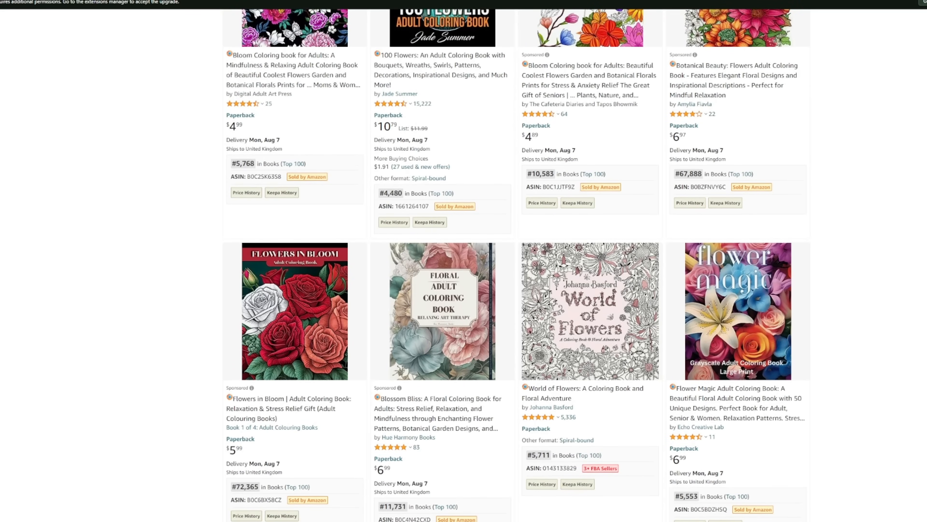
scroll(517, 266, "up", 1)
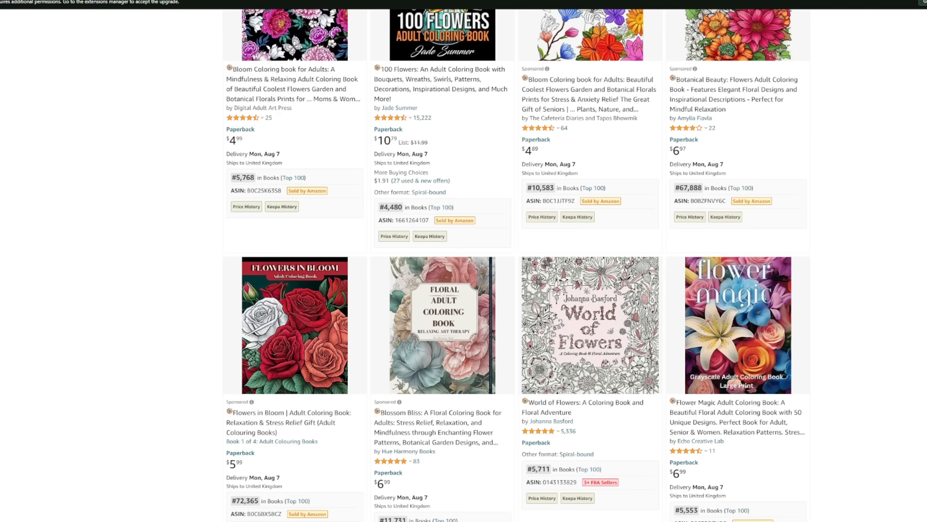
Review the sales ranks of the New in Crafts and Hobbies releases and the first rows of adult results again
scroll(516, 266, "up", 10)
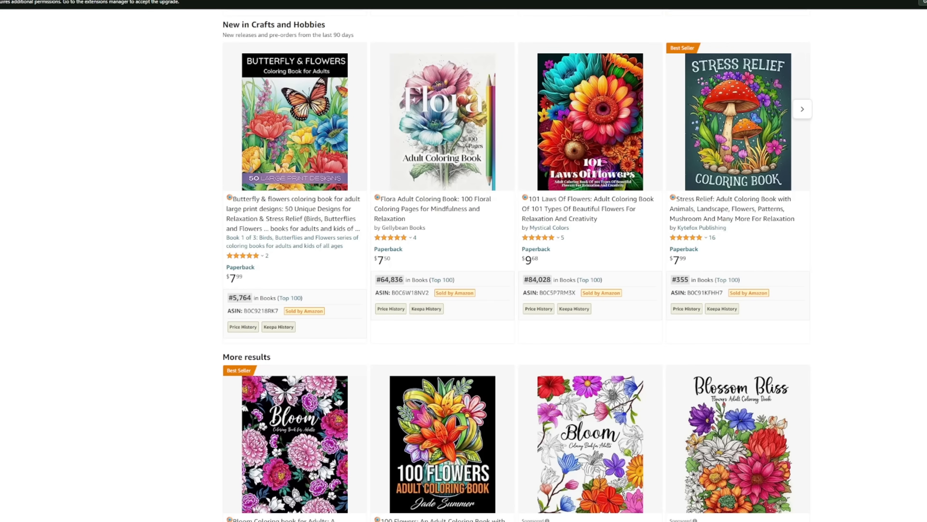
scroll(518, 265, "up", 1)
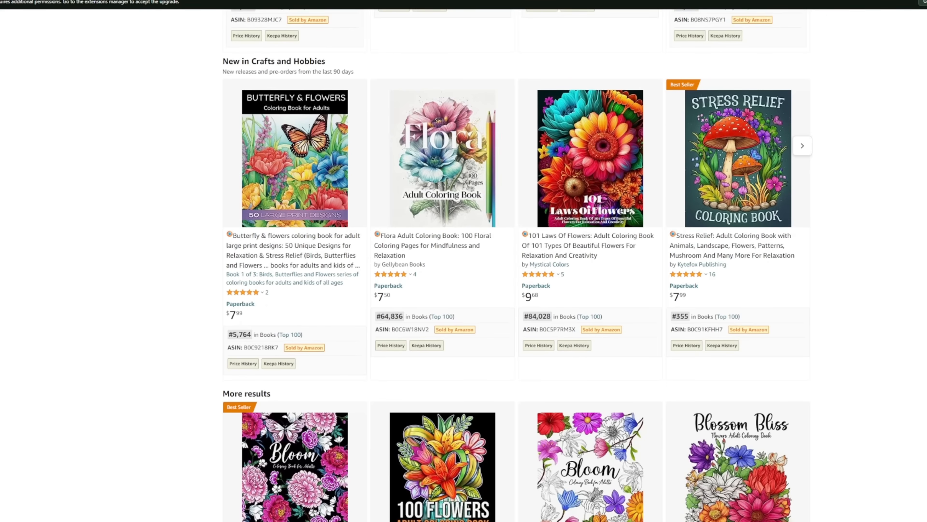
scroll(517, 265, "up", 2)
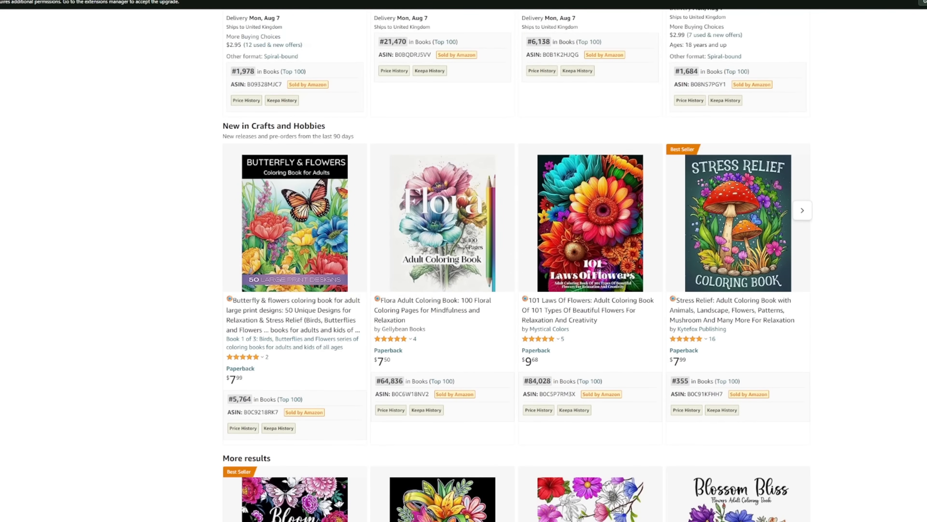
scroll(518, 265, "up", 2)
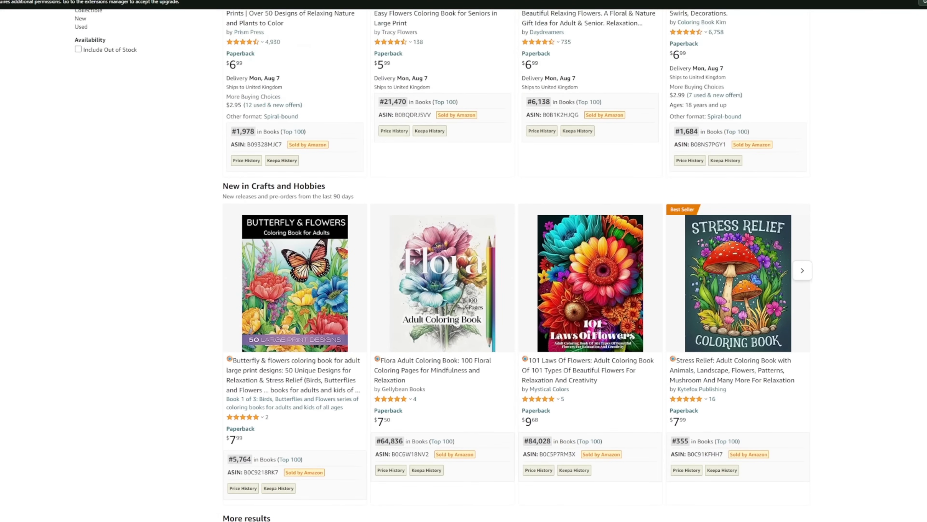
scroll(517, 265, "down", 5)
scroll(518, 265, "up", 15)
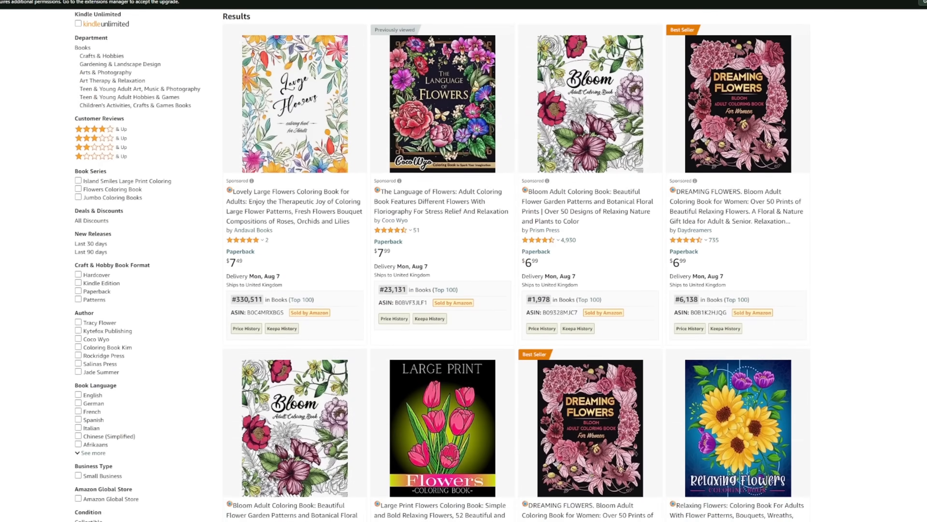
scroll(518, 265, "up", 2)
mouse_move(420, 222)
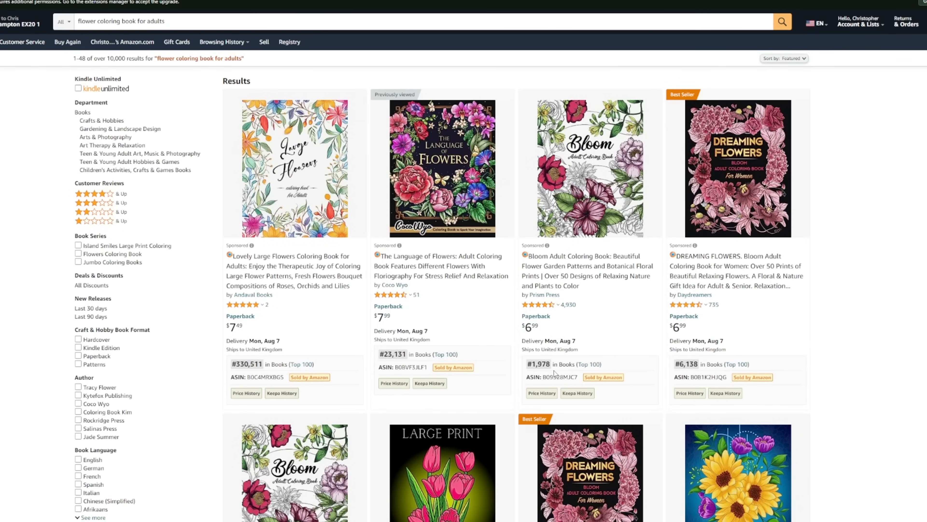
Copy the keyword "Flower coloring book for kids" from the Notepad list and search Amazon for it
right_click(171, 233)
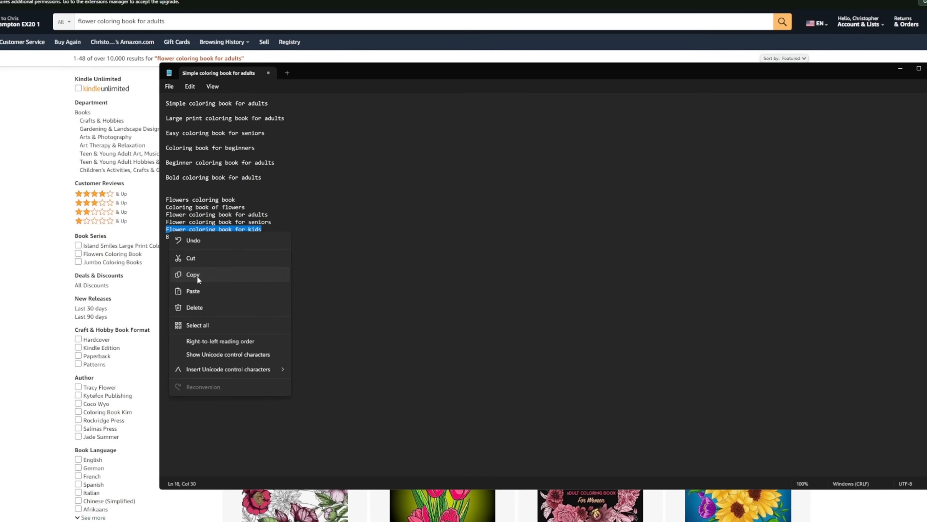
left_click(197, 275)
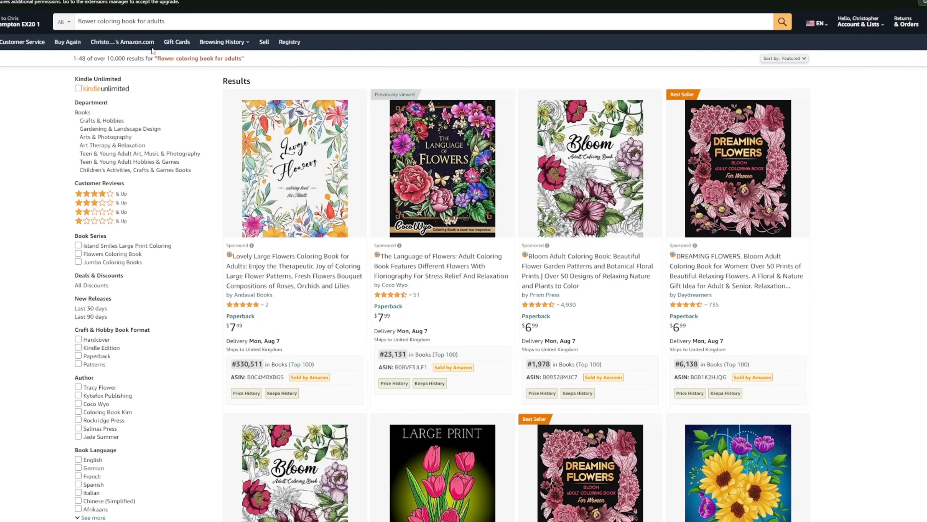
left_click(146, 21)
key("ctrl+a")
right_click(146, 22)
left_click(174, 66)
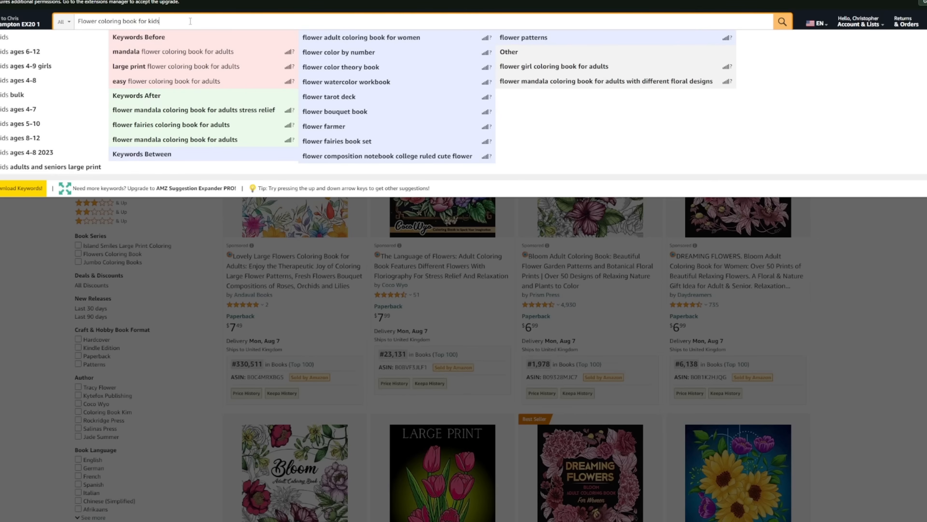
key("Return")
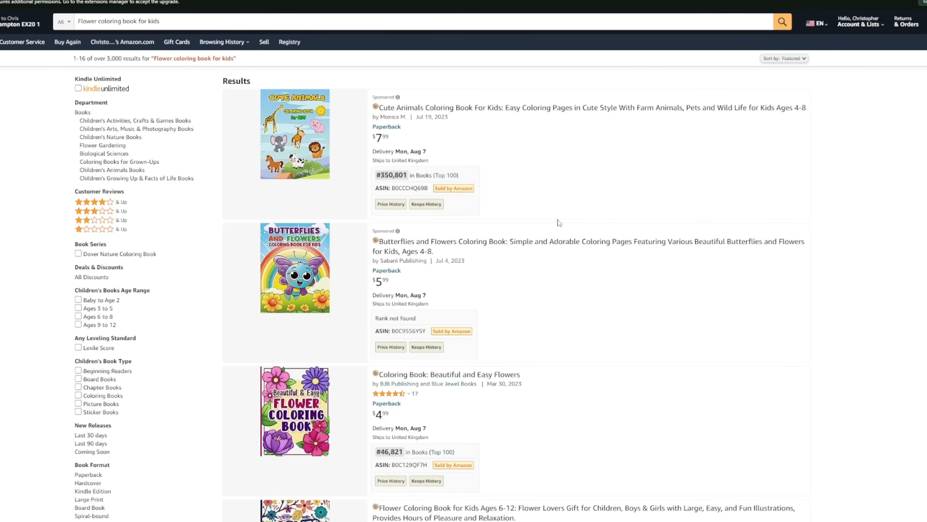
Examine the sales ranks, review counts, prices and publication dates of the kids' flower coloring books in the search results
scroll(552, 227, "down", 2)
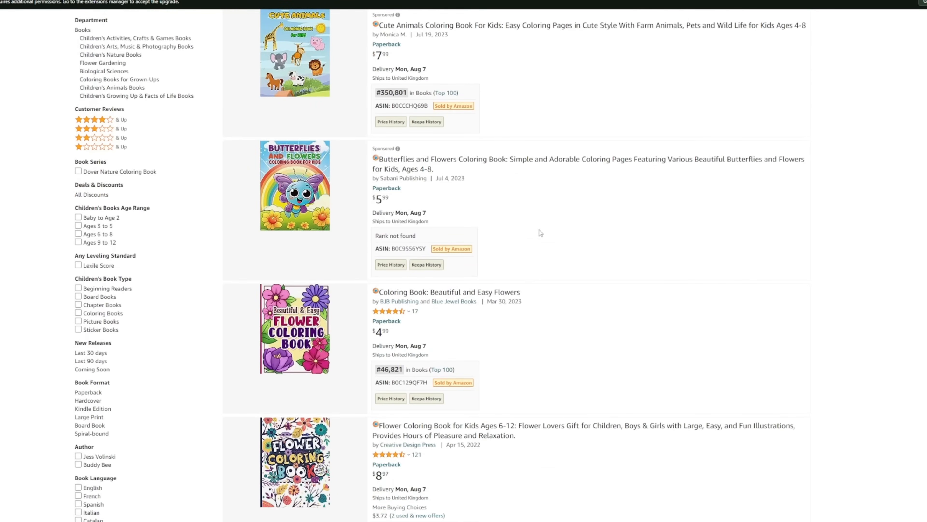
scroll(544, 231, "down", 5)
scroll(542, 237, "down", 3)
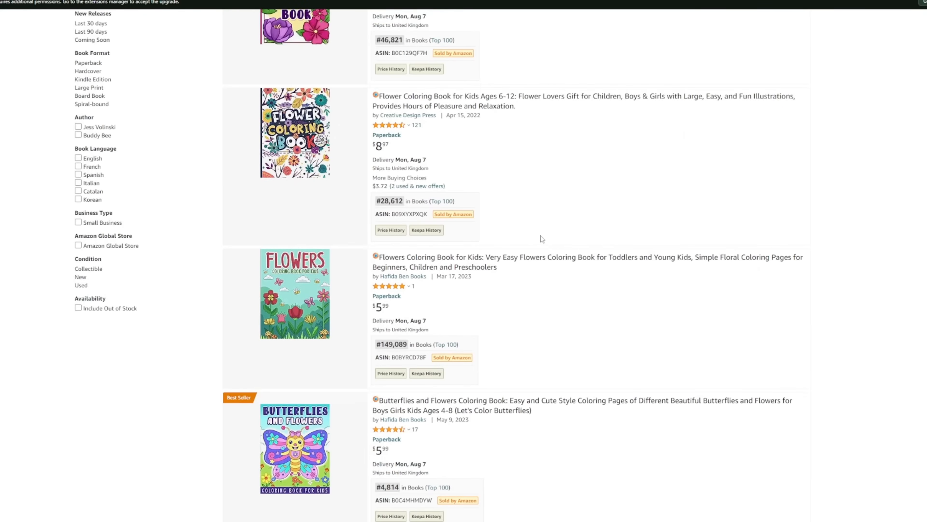
scroll(538, 236, "up", 7)
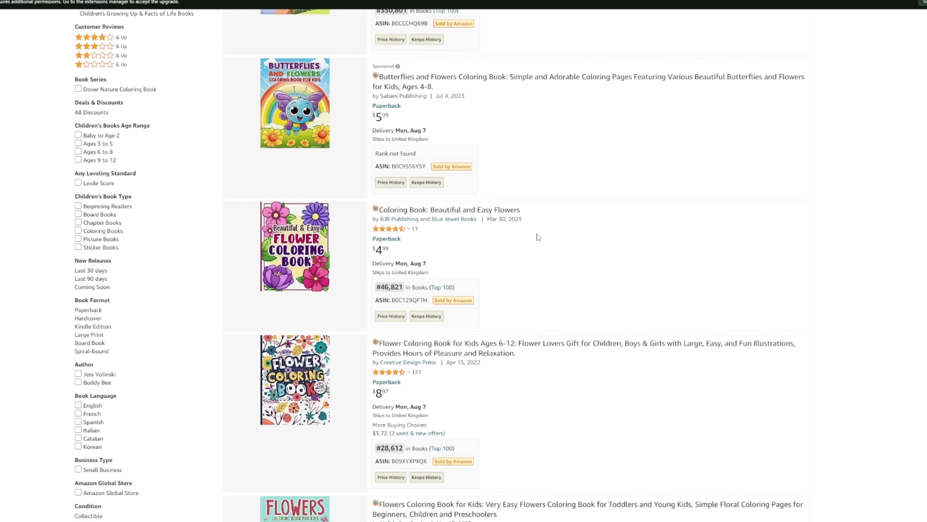
scroll(527, 242, "down", 2)
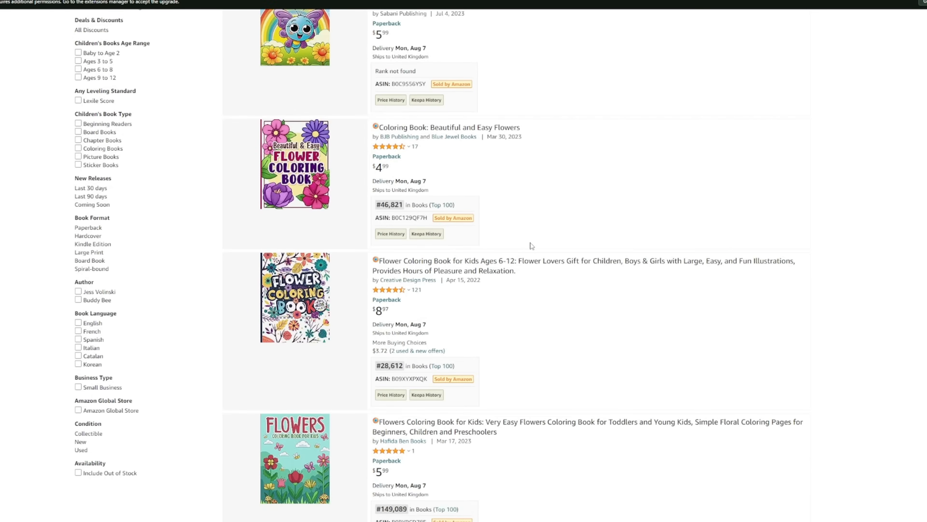
scroll(531, 245, "down", 9)
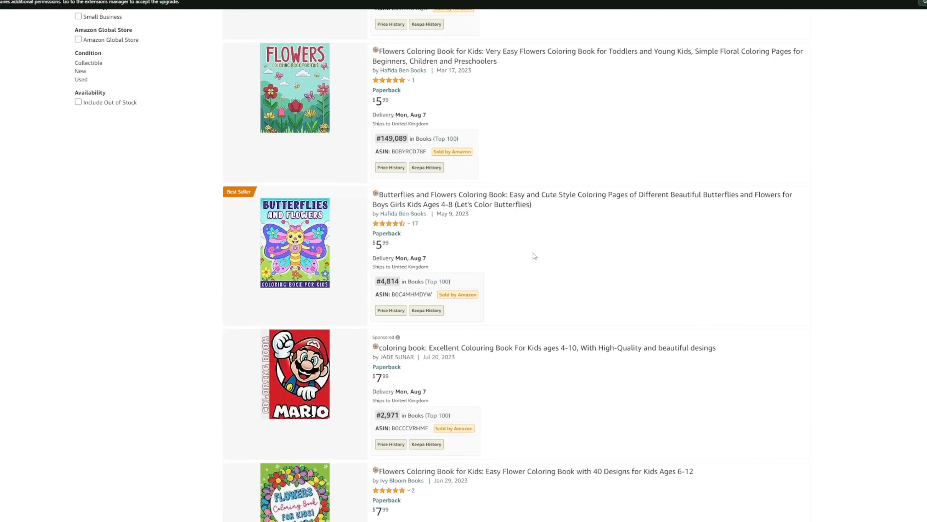
scroll(533, 251, "down", 3)
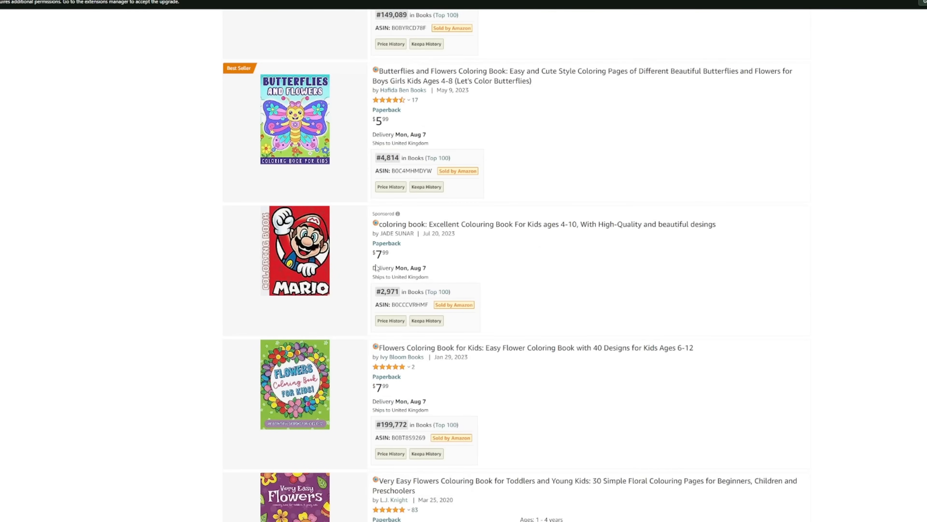
scroll(589, 272, "down", 3)
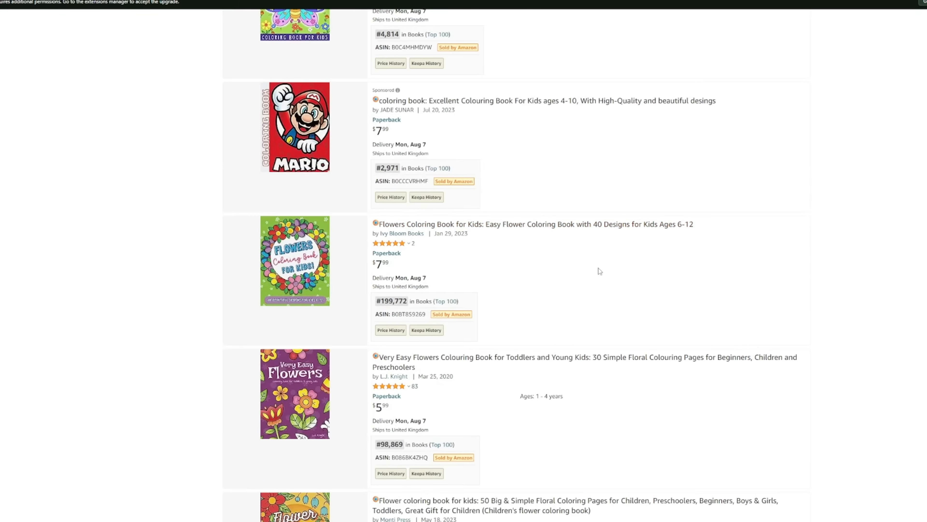
scroll(569, 270, "down", 1)
scroll(456, 278, "down", 2)
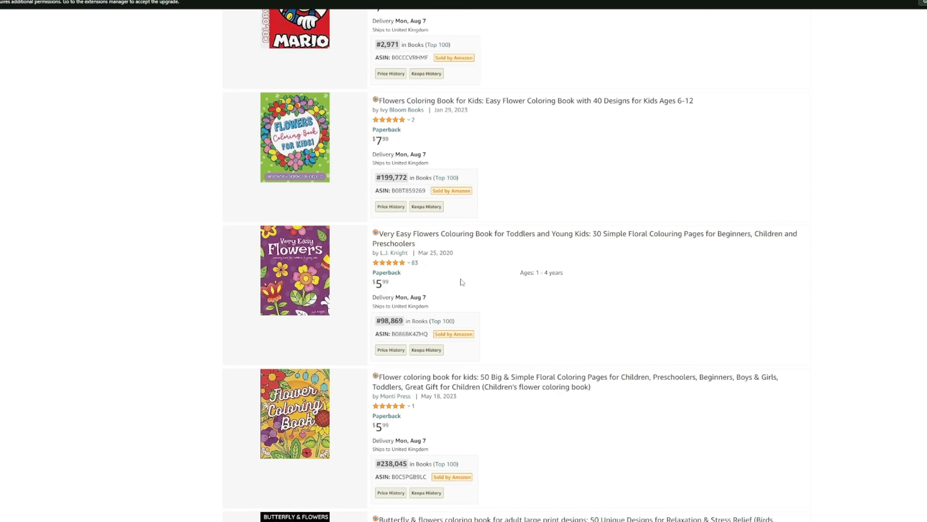
scroll(410, 316, "down", 5)
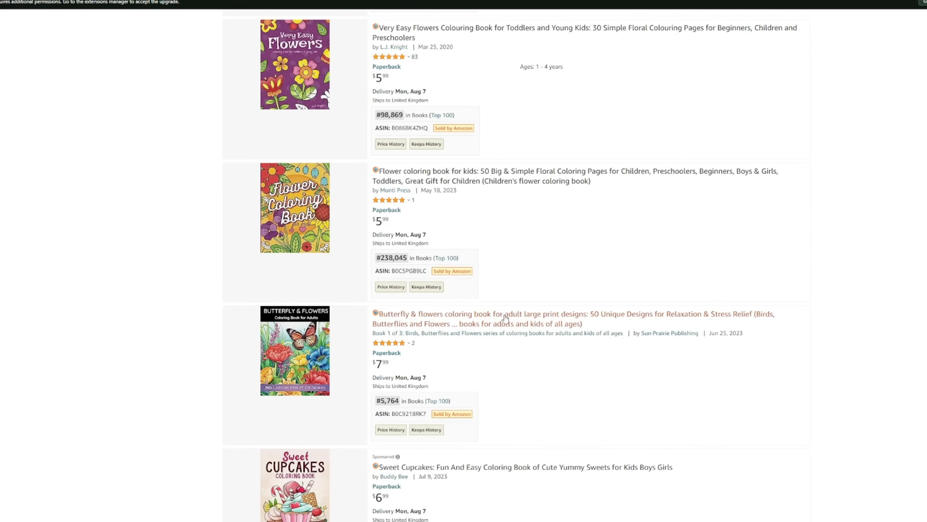
scroll(540, 333, "down", 5)
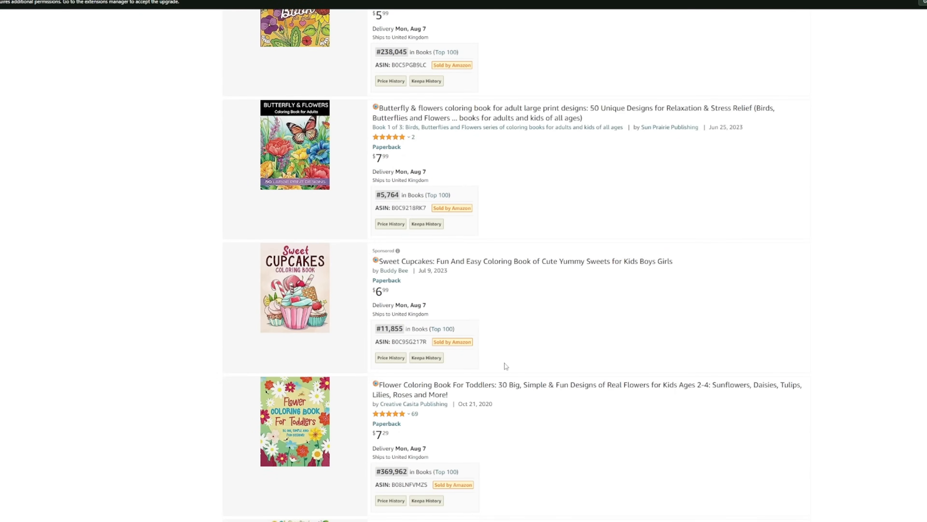
scroll(444, 422, "down", 4)
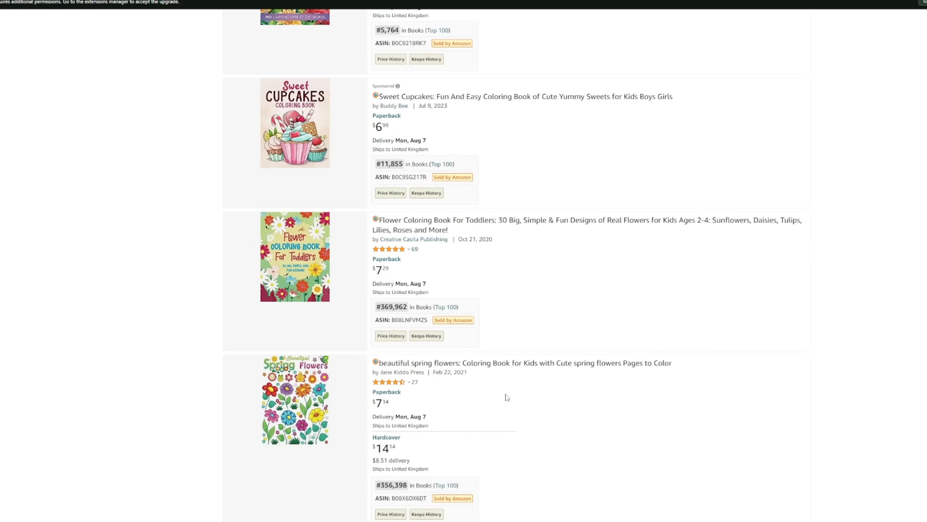
scroll(500, 394, "down", 1)
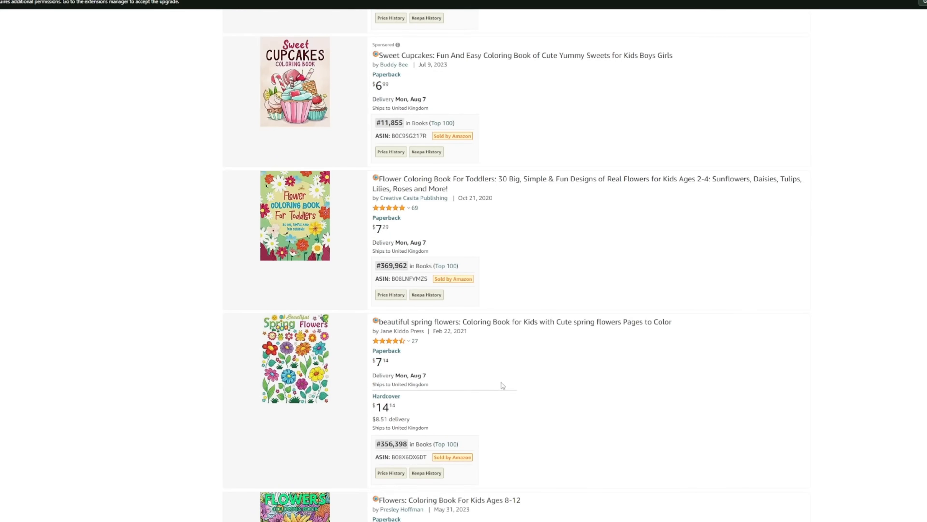
Examine the sales ranks and publication dates of the toddler and kids' flower coloring books further down the results
scroll(502, 383, "down", 3)
scroll(486, 372, "down", 3)
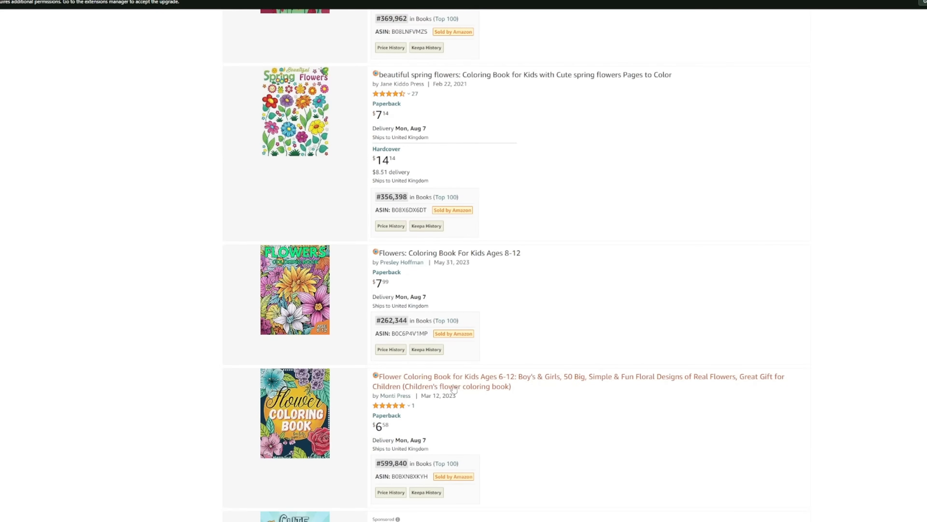
scroll(842, 310, "down", 16)
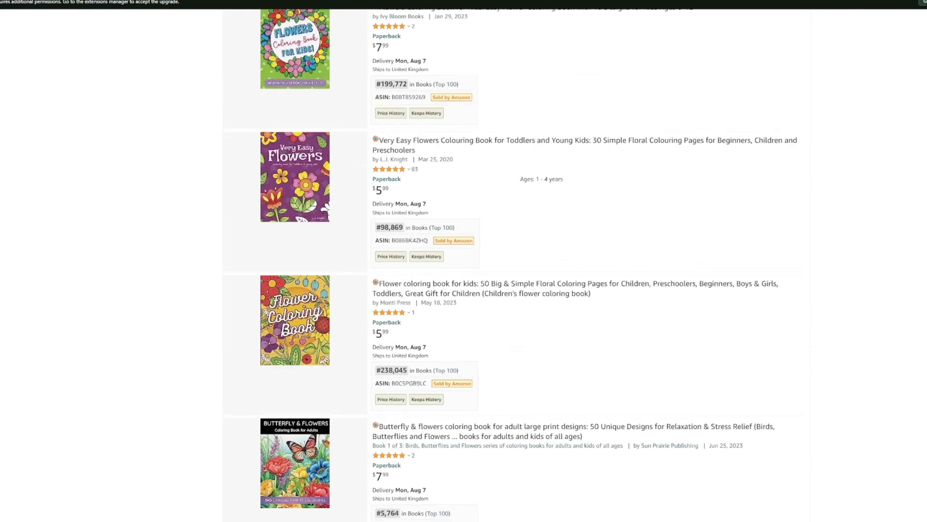
scroll(437, 187, "up", 20)
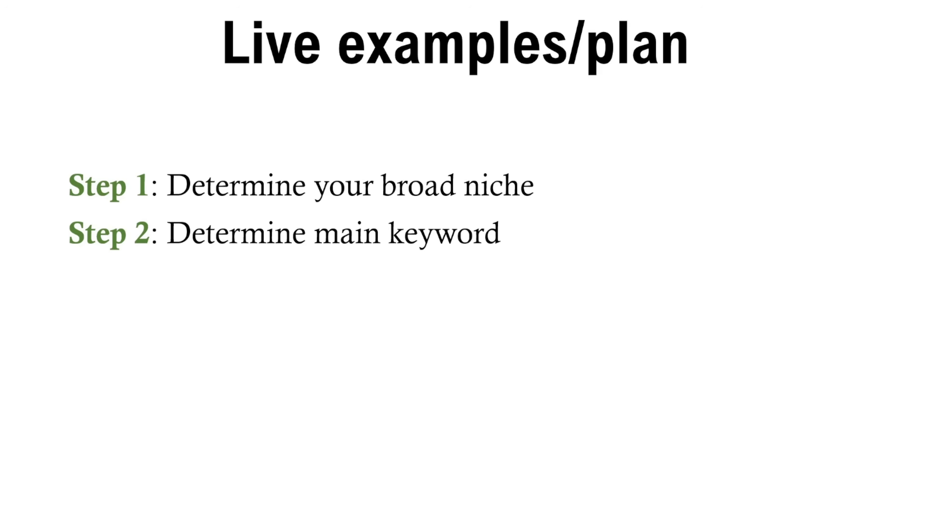
key("Right")
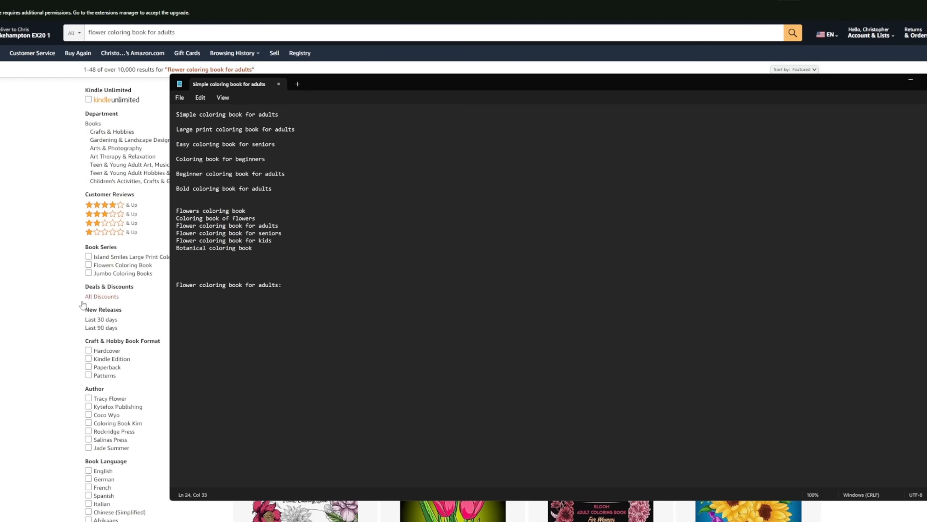
Return to the Amazon results for "flower coloring book for adults" and examine the title and subtitle wording of the listed books
left_click(43, 310)
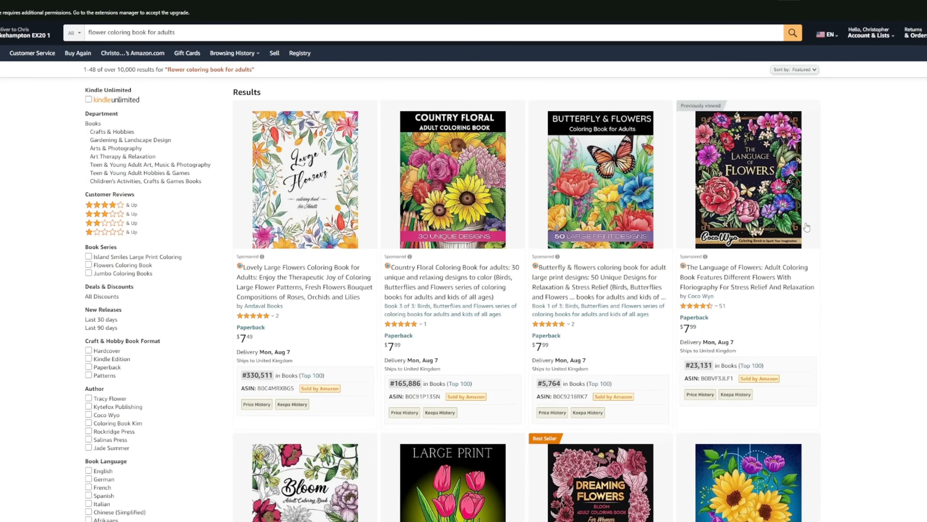
scroll(809, 230, "down", 1)
scroll(815, 227, "down", 1)
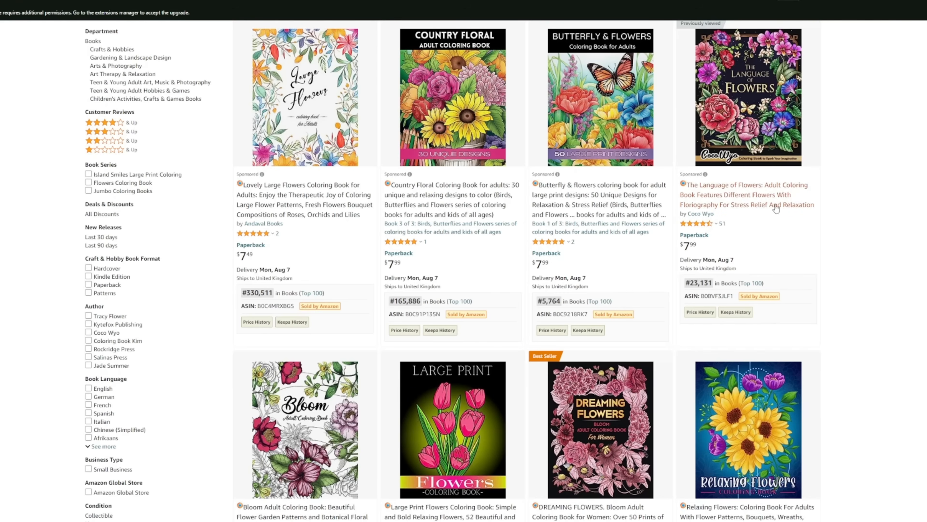
scroll(453, 270, "down", 4)
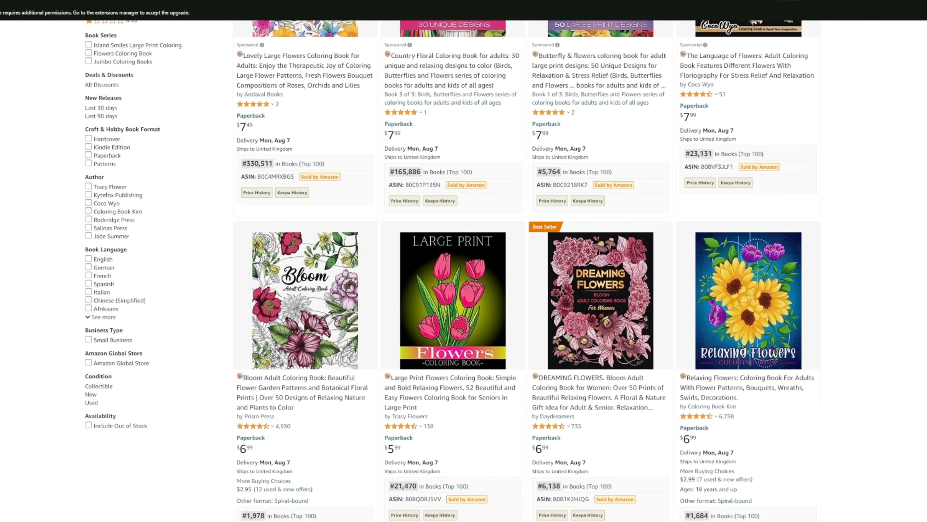
scroll(452, 271, "down", 1)
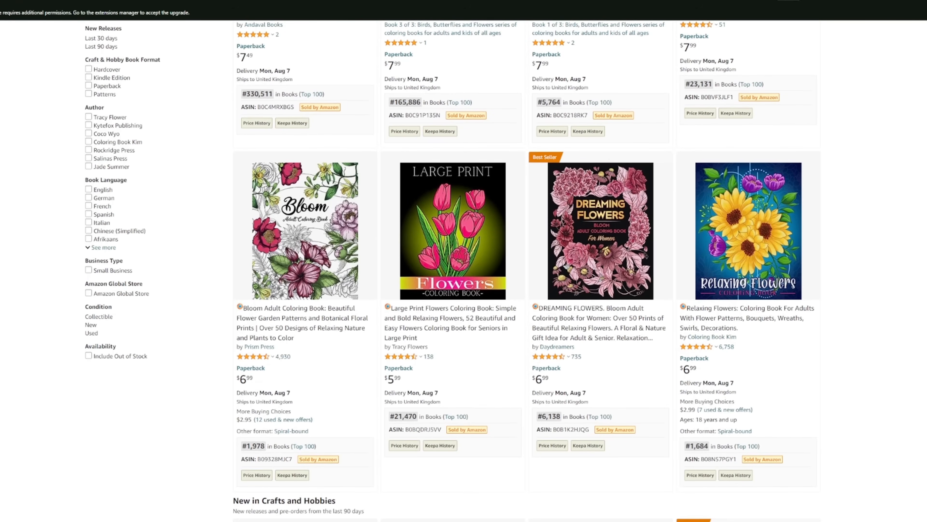
scroll(453, 270, "down", 1)
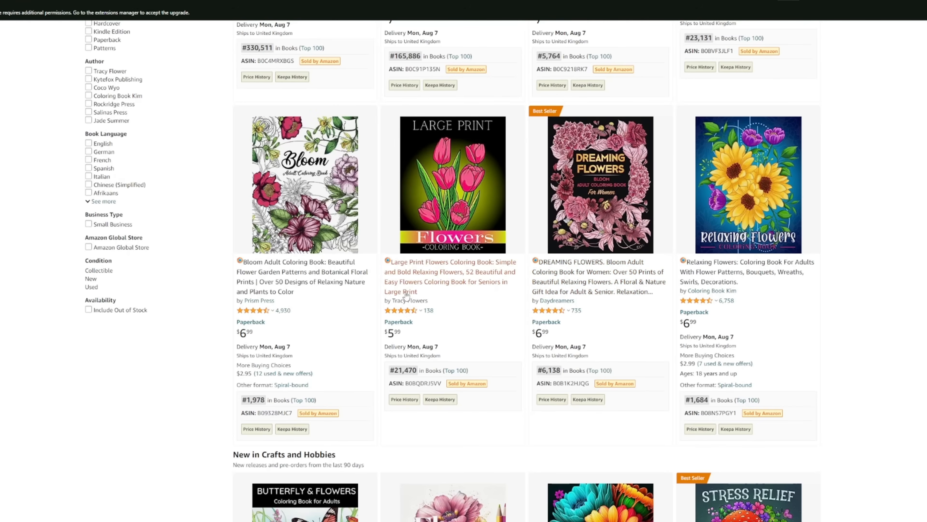
scroll(464, 299, "down", 8)
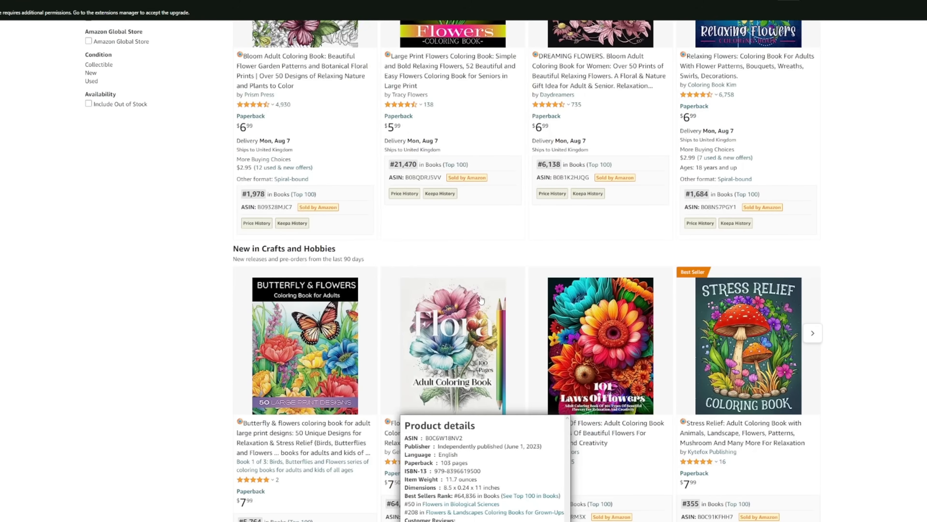
scroll(597, 314, "down", 1)
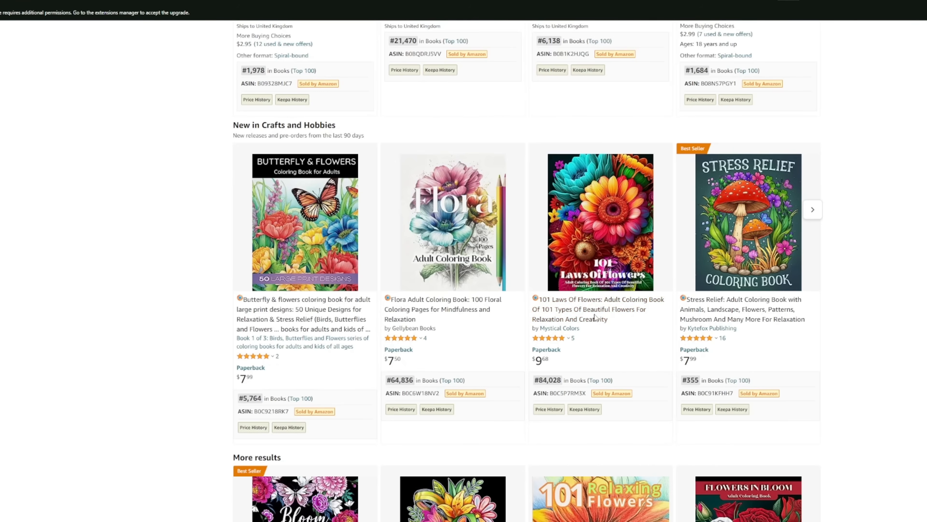
scroll(875, 253, "down", 8)
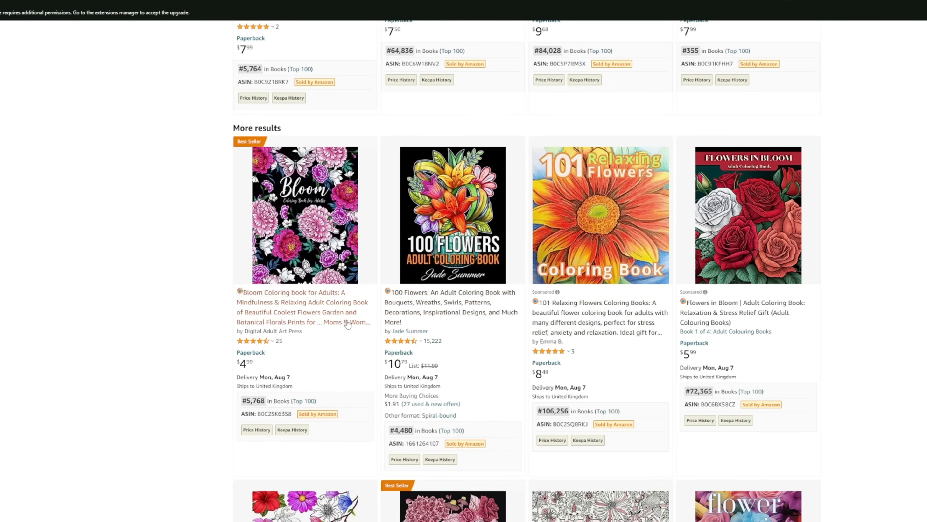
scroll(408, 401, "down", 10)
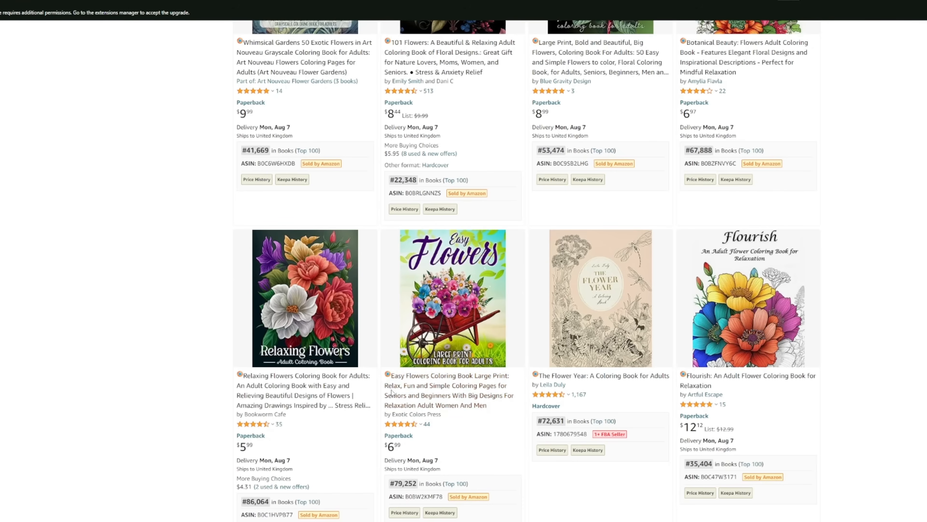
In the Notepad draft title, highlight "Flower coloring book for adults:" and the subtitle part "Beautiful & Simple Floral Illustrations to Color with Bold Lines"
mouse_move(403, 425)
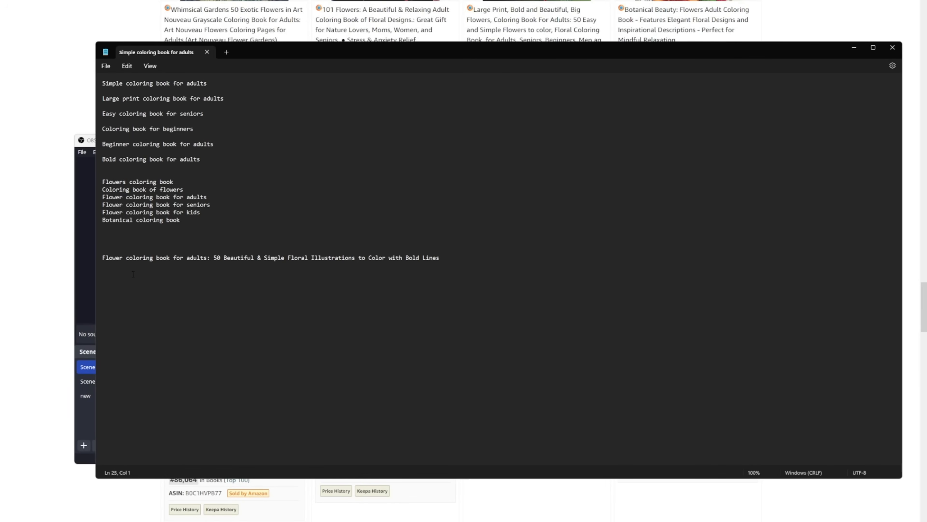
left_click_drag(102, 258, 209, 263)
left_click(244, 268)
left_click_drag(103, 259, 214, 266)
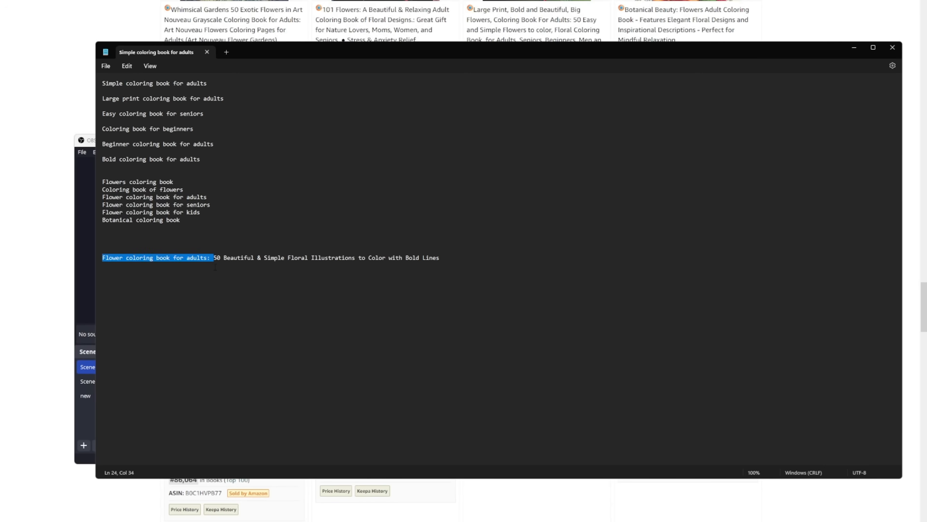
left_click_drag(490, 270, 223, 263)
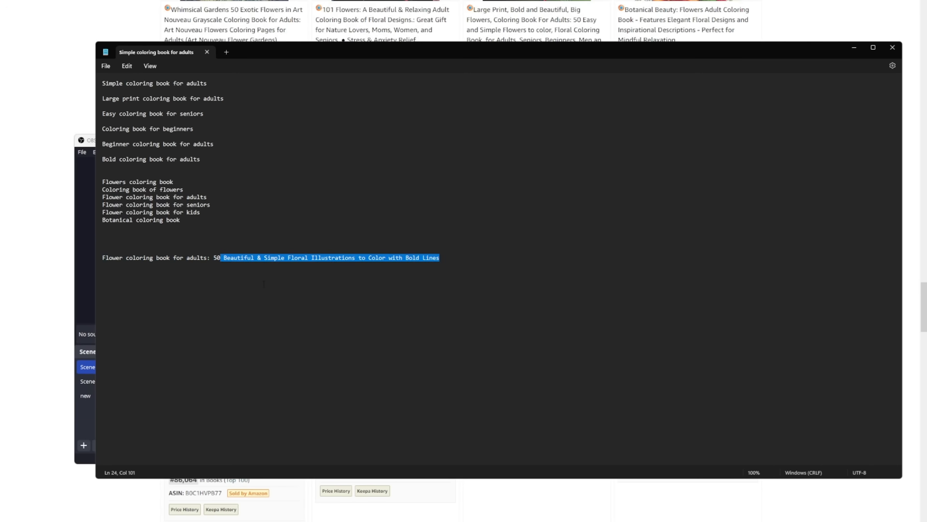